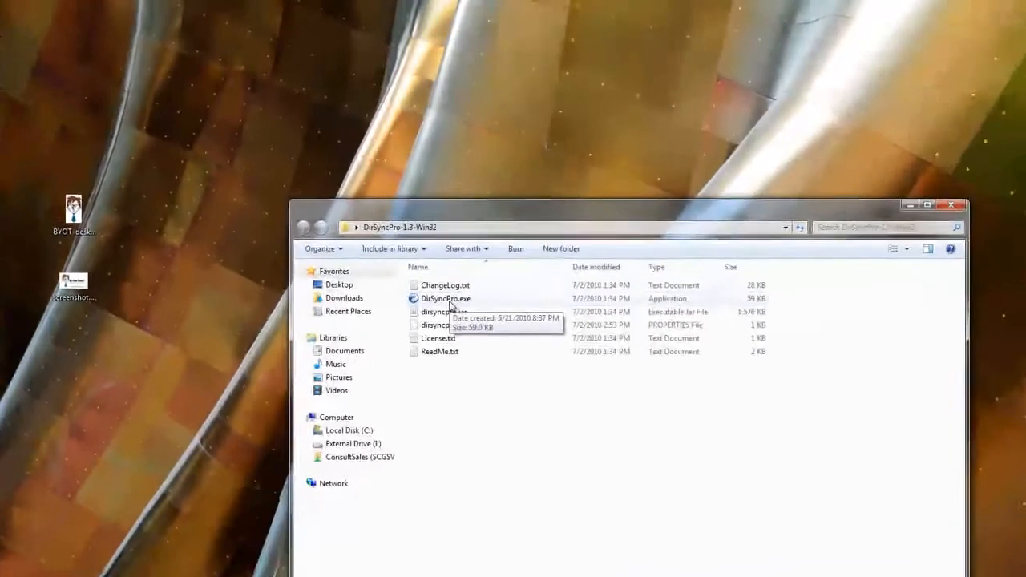
Launch DirSyncPro.exe from the DirSyncPro-1.3-Win32 folder and allow it to run despite the unverified publisher
click(460, 264)
double_click(449, 311)
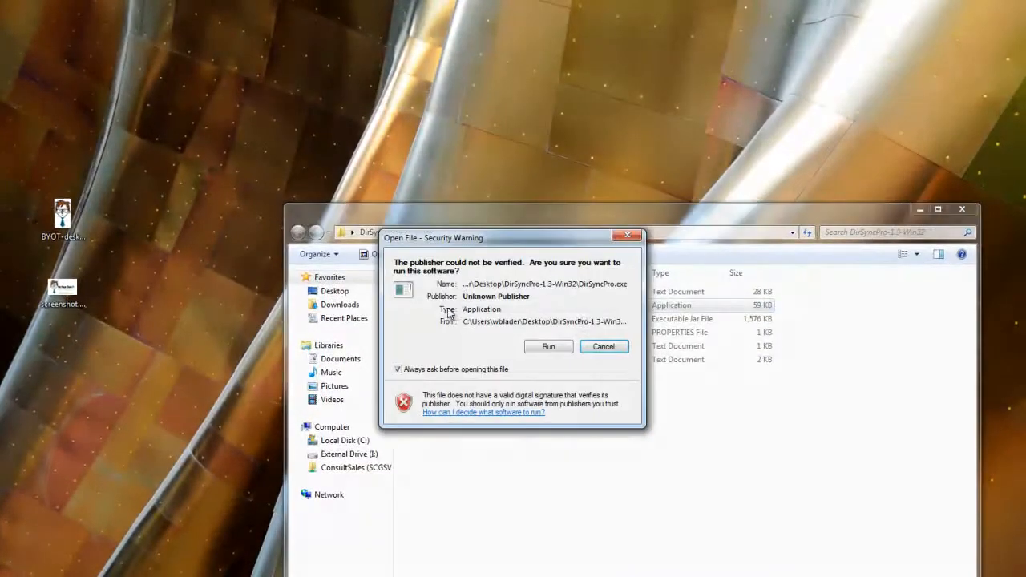
click(566, 347)
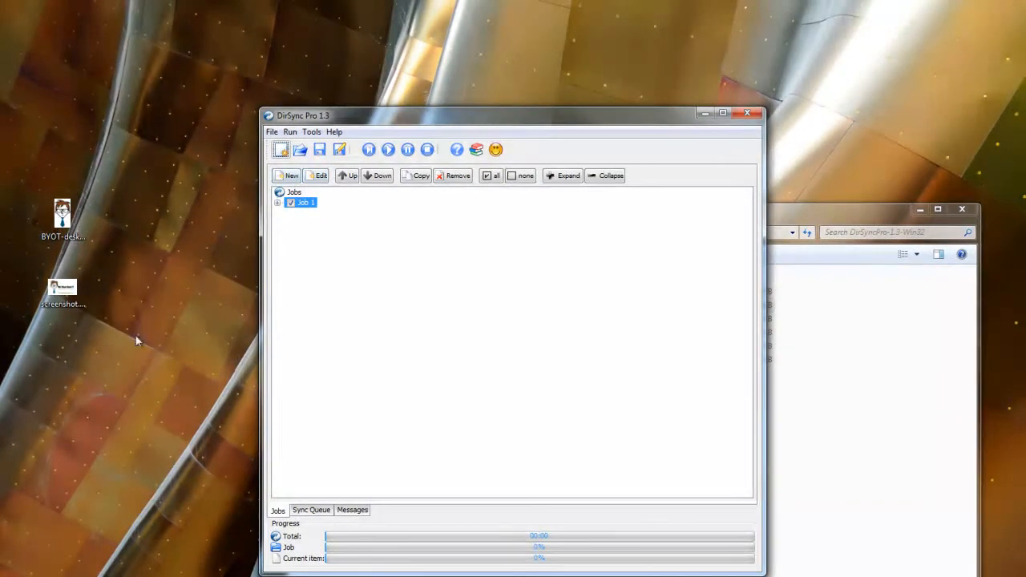
Expand Job 1 to look over its paths and mode, and open the job's settings for editing
click(278, 205)
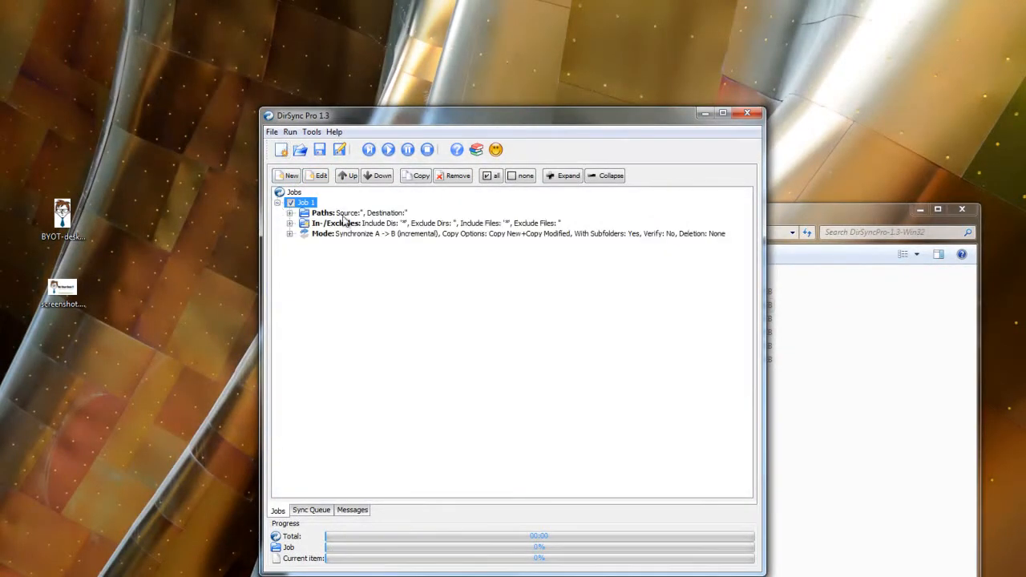
click(363, 234)
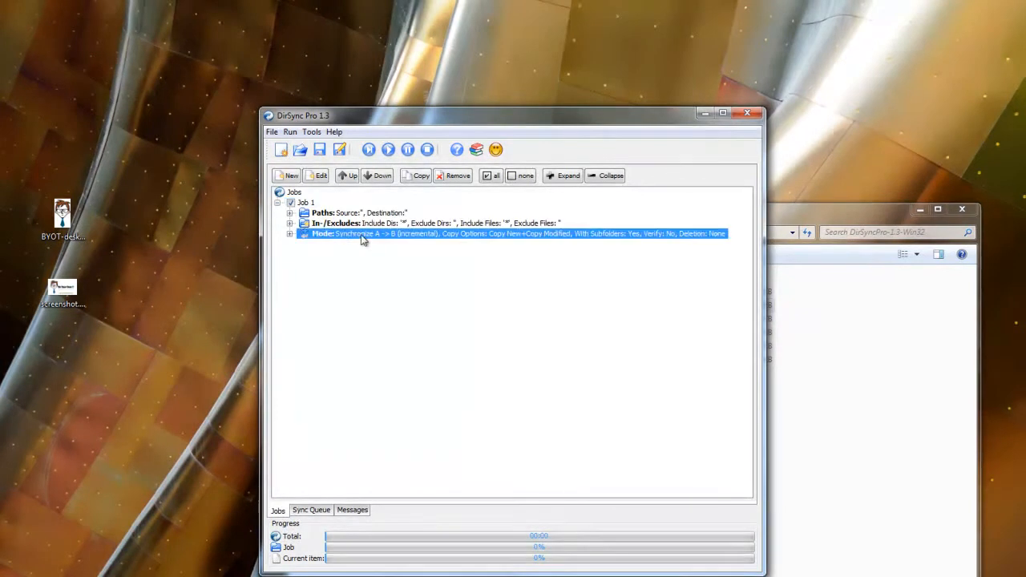
click(314, 213)
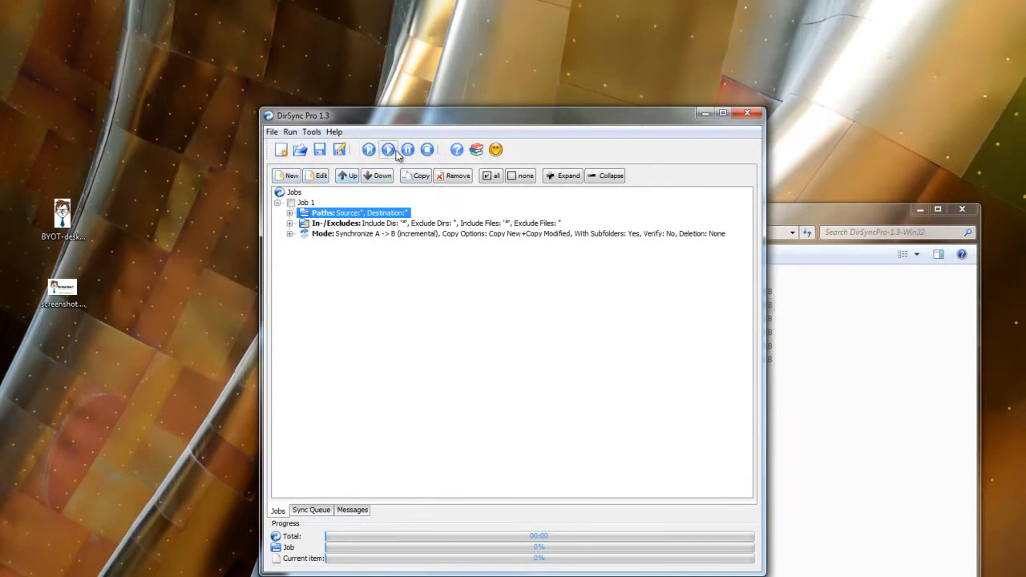
click(302, 203)
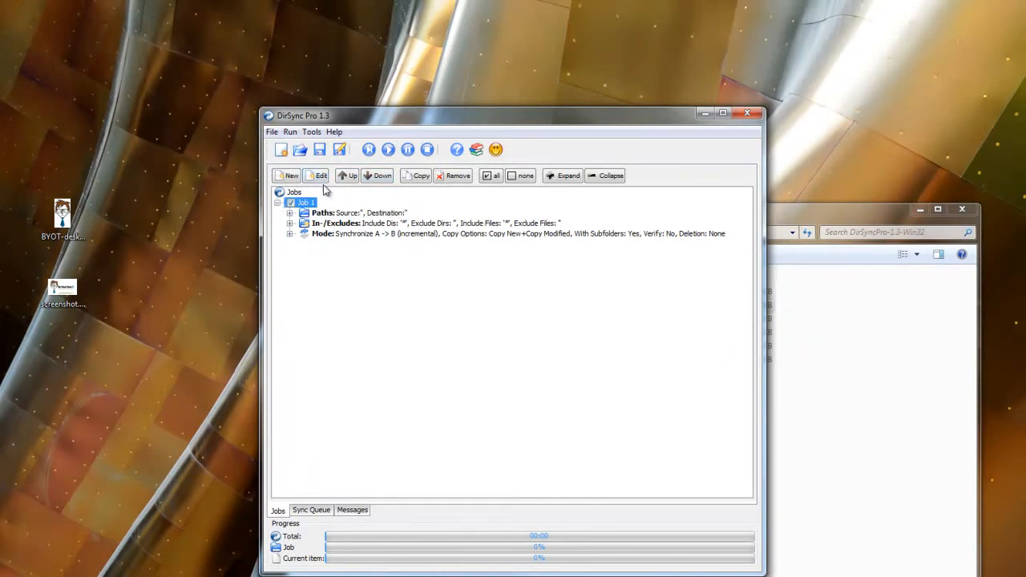
click(317, 176)
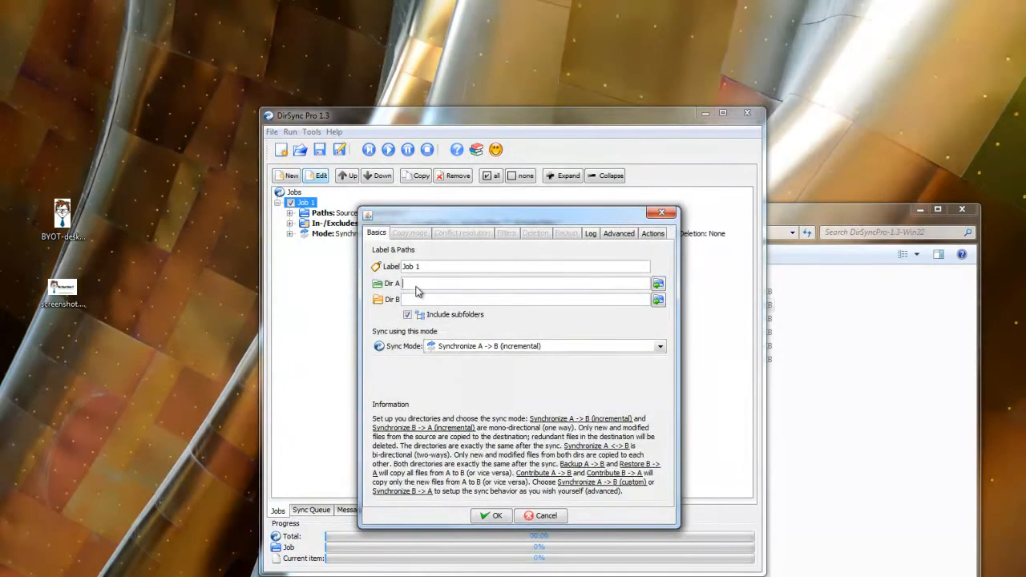
Set Dir A of Job 1 to the My Pictures folder in the local user profile
click(655, 286)
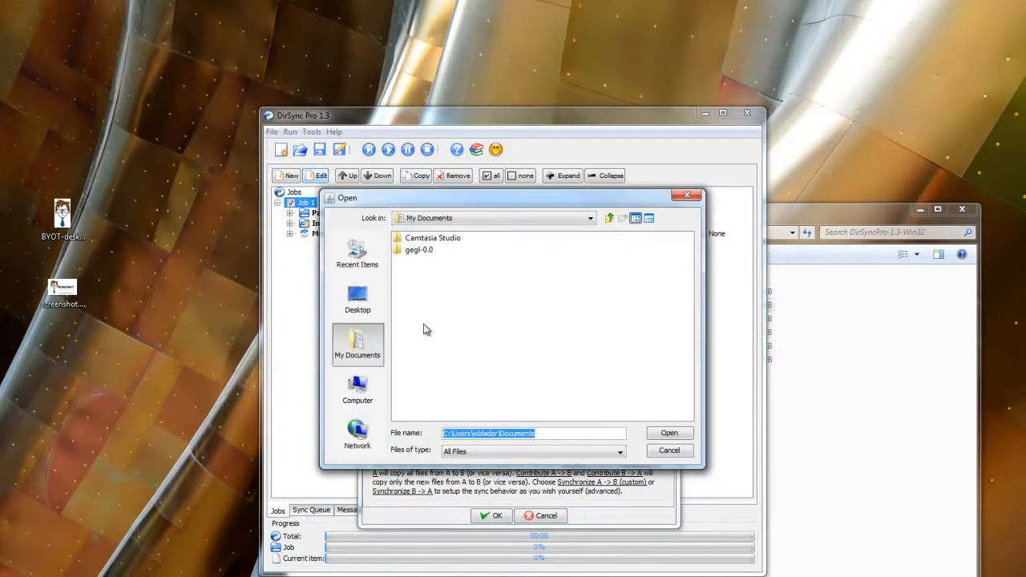
click(368, 385)
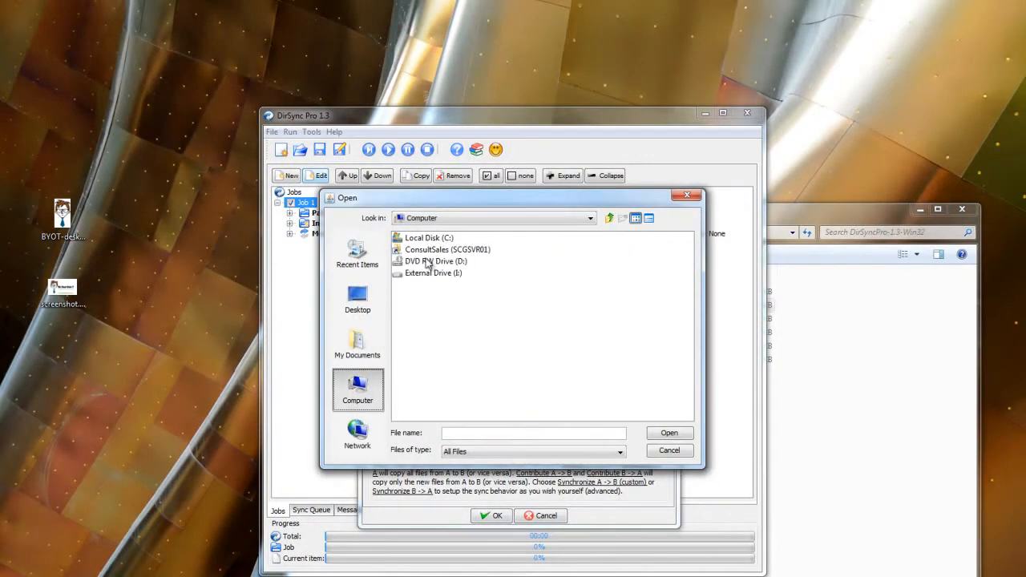
click(370, 351)
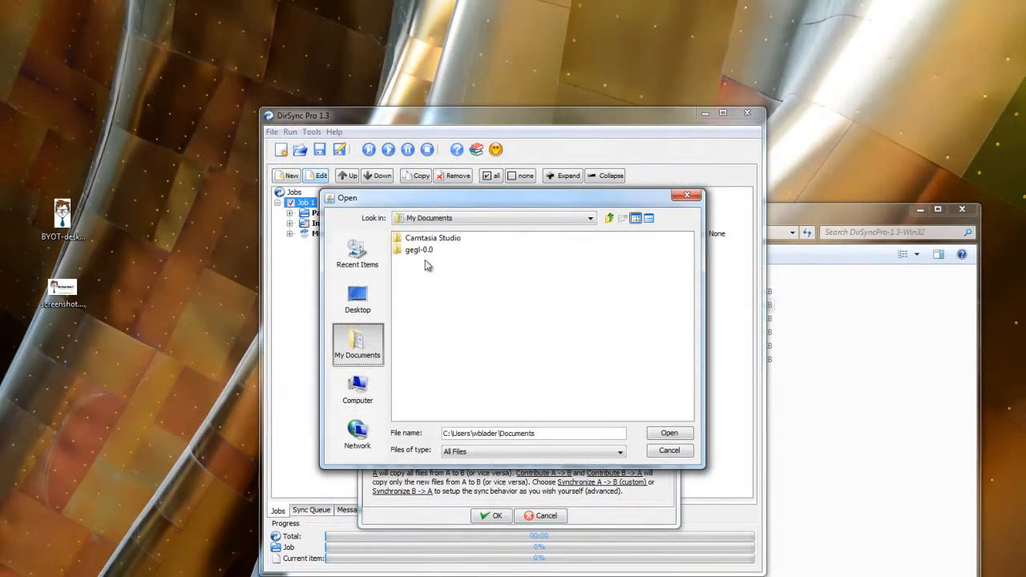
click(610, 218)
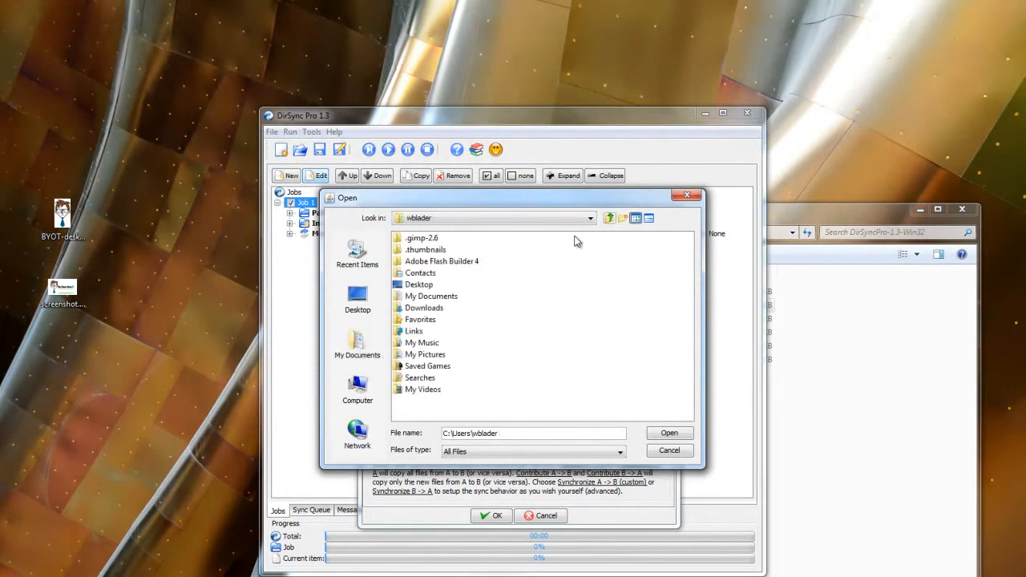
double_click(425, 355)
click(659, 434)
Create a folder named My Pictures on External Drive (I:) and set it as Dir B of Job 1
click(658, 300)
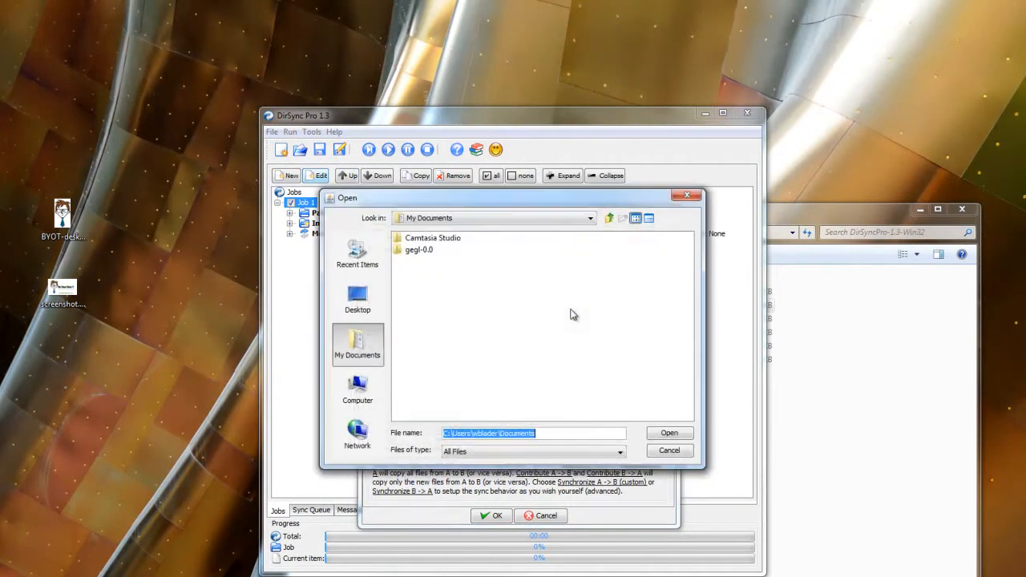
click(362, 405)
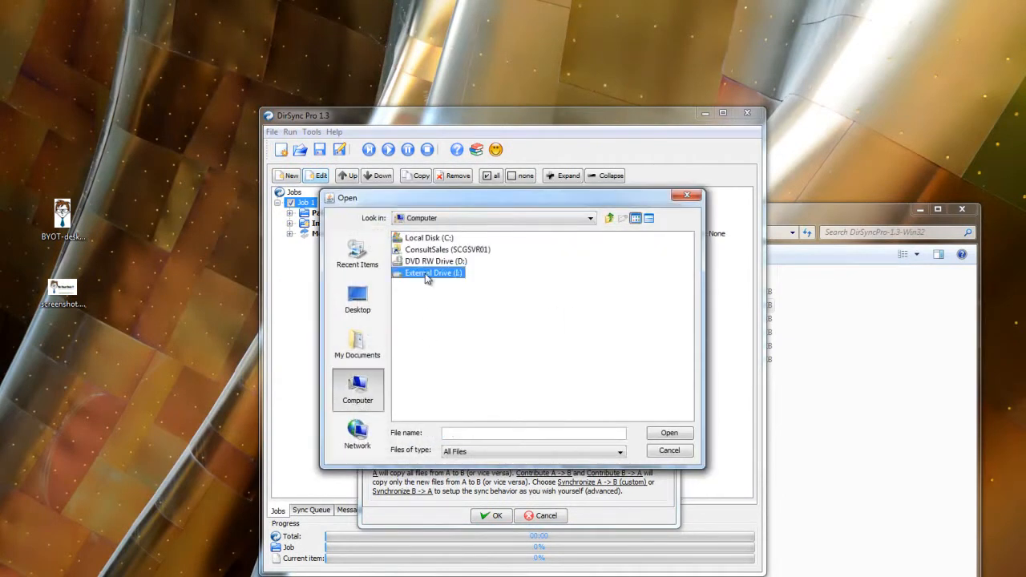
double_click(427, 274)
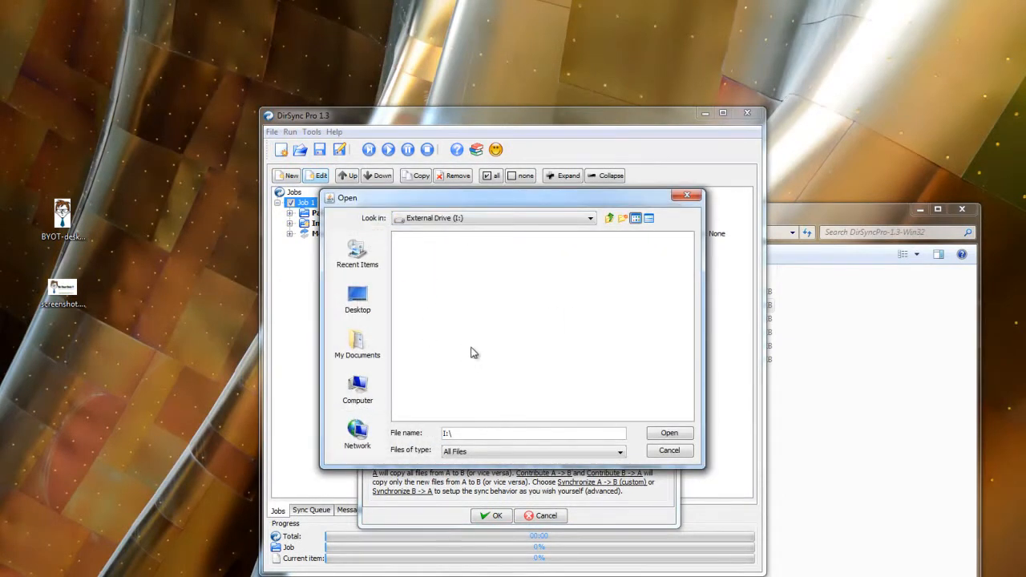
right_click(489, 304)
click(529, 361)
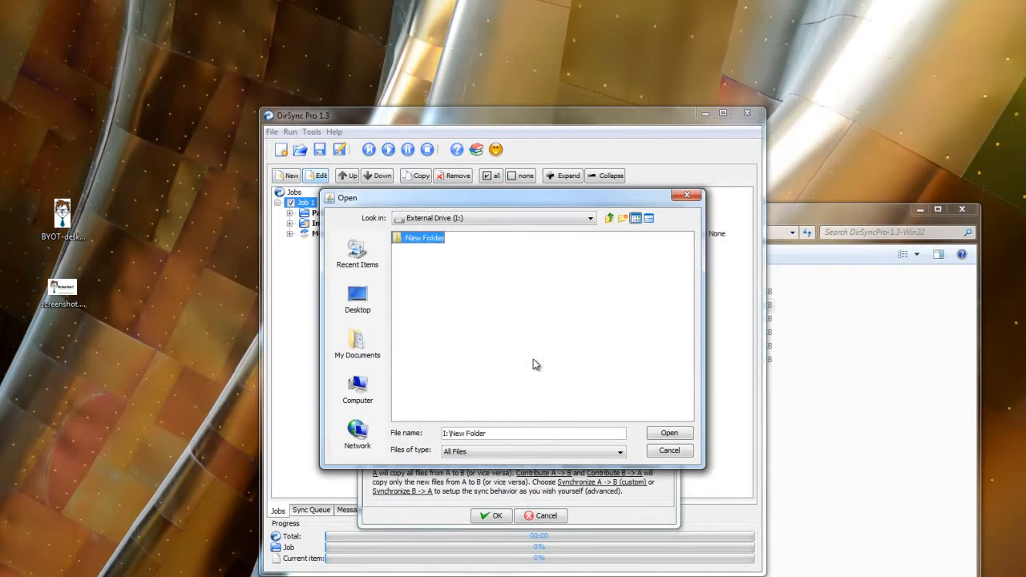
right_click(433, 279)
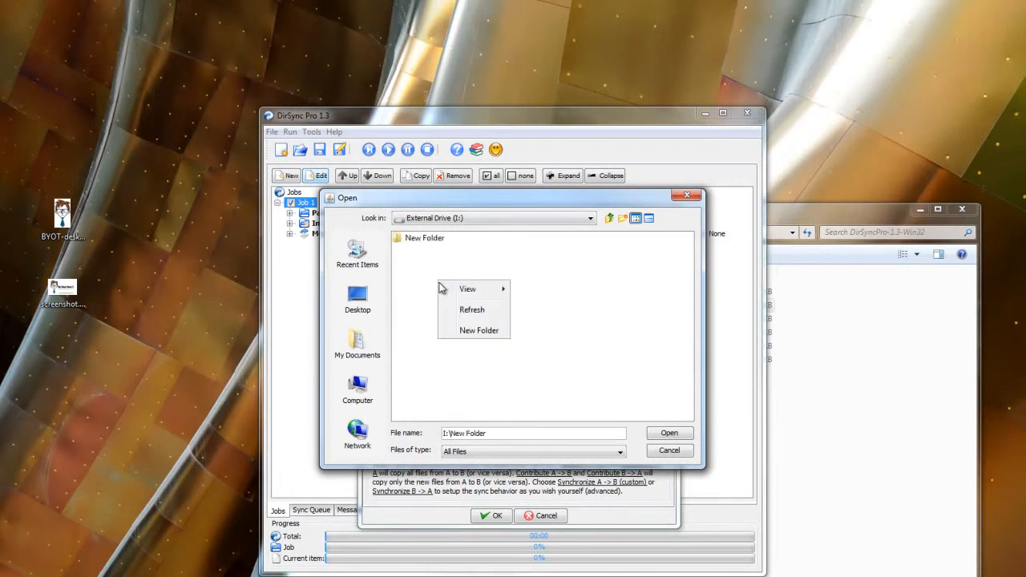
click(465, 331)
text(My Pict)
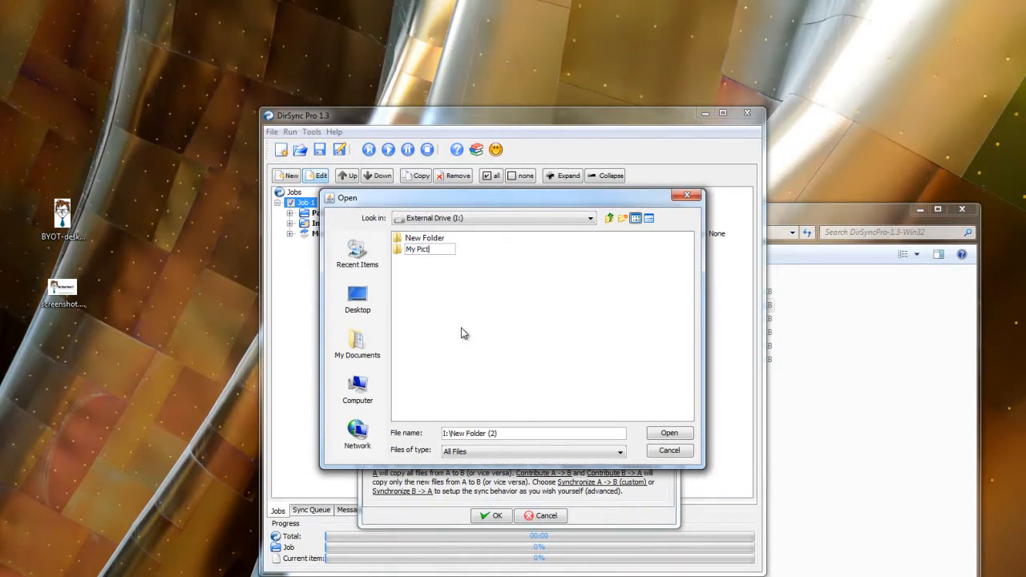
text(ures)
key(Return)
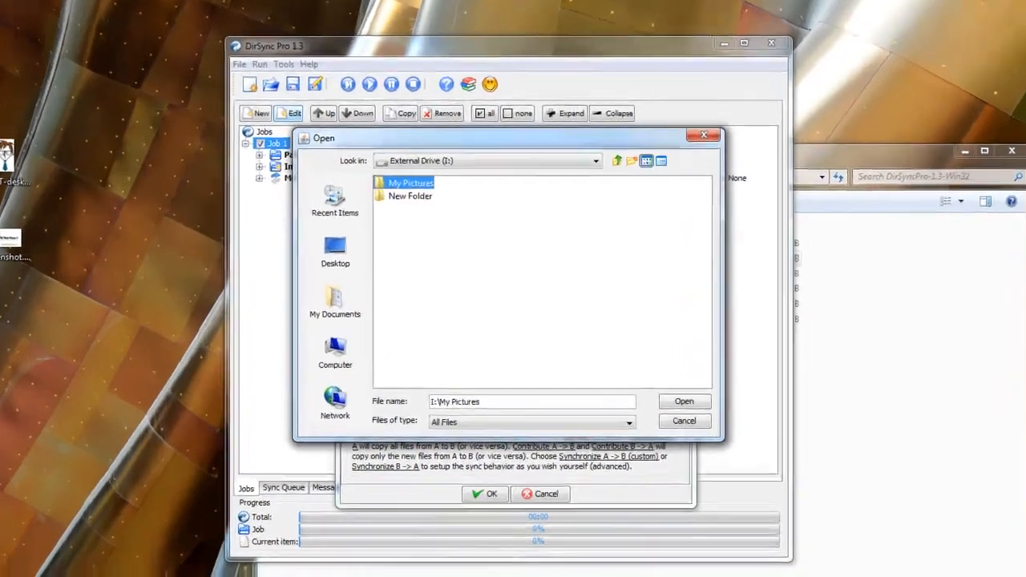
click(716, 370)
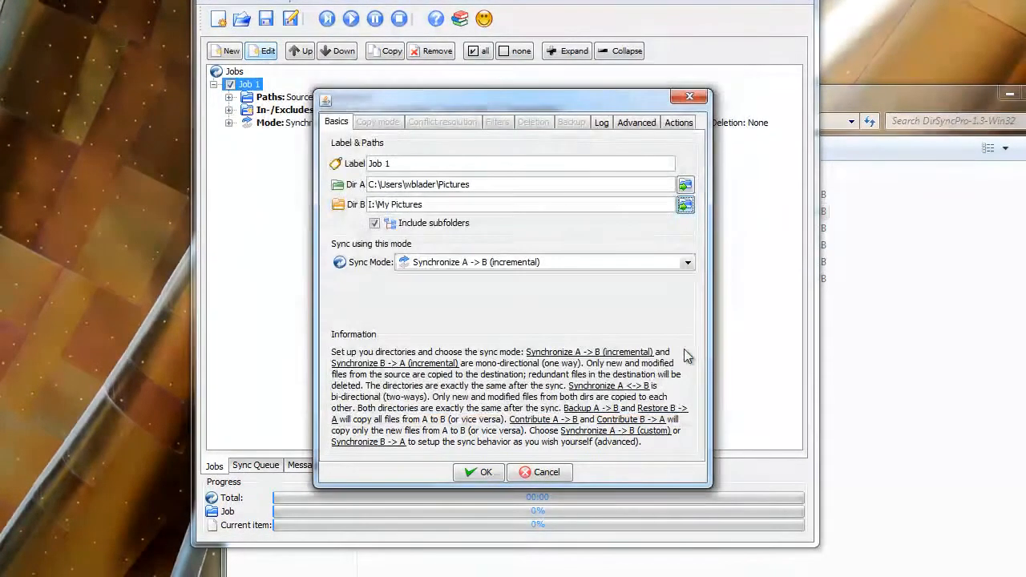
Review the sync modes, keep Synchronize A -> B (incremental), and accept the job settings
click(490, 265)
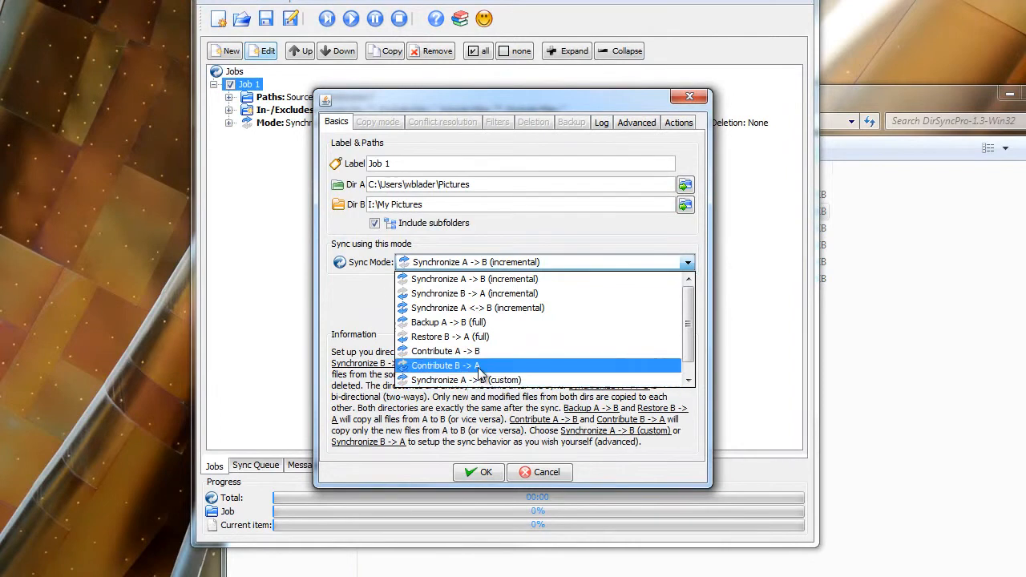
click(489, 258)
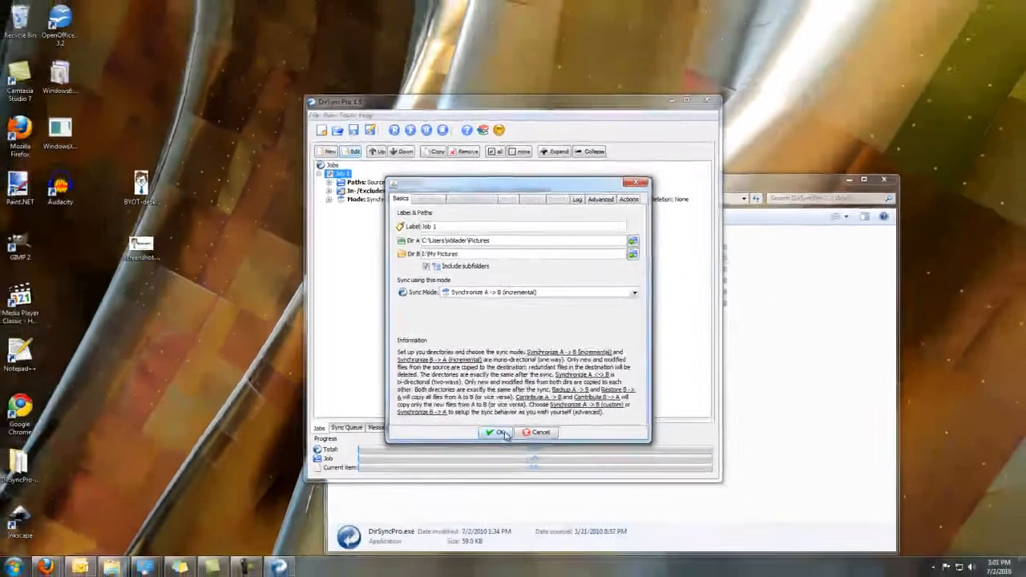
click(502, 433)
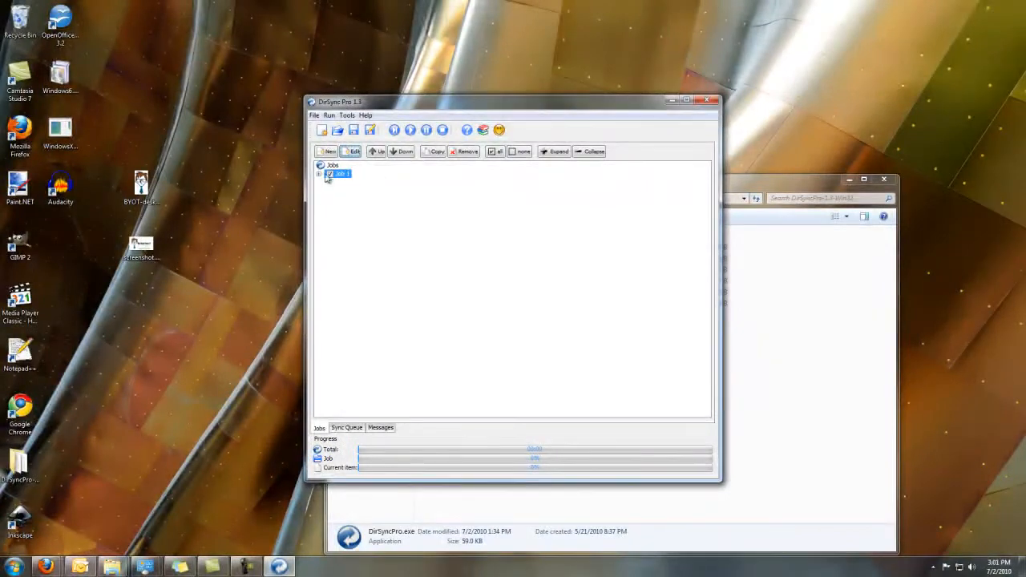
Open the Pictures library and the My Pictures folder on External Drive (I:) in separate windows and arrange them side by side
drag(424, 110, 813, 168)
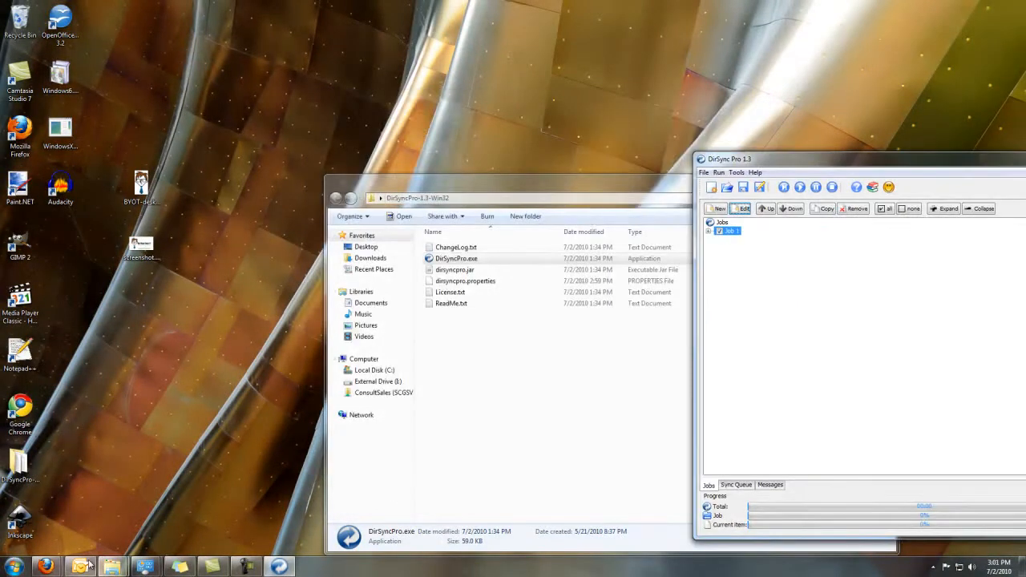
click(14, 567)
click(165, 363)
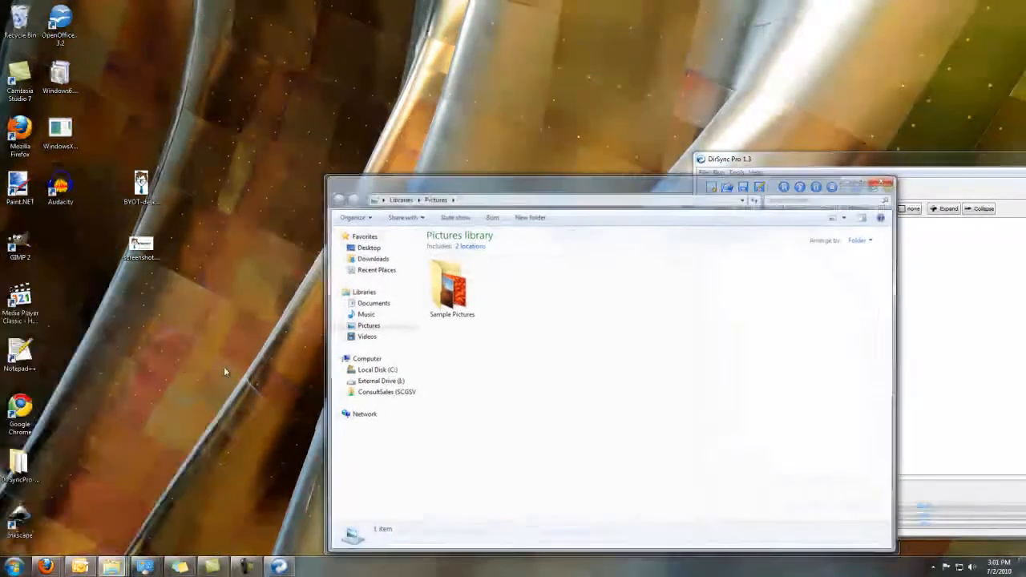
click(13, 567)
click(165, 438)
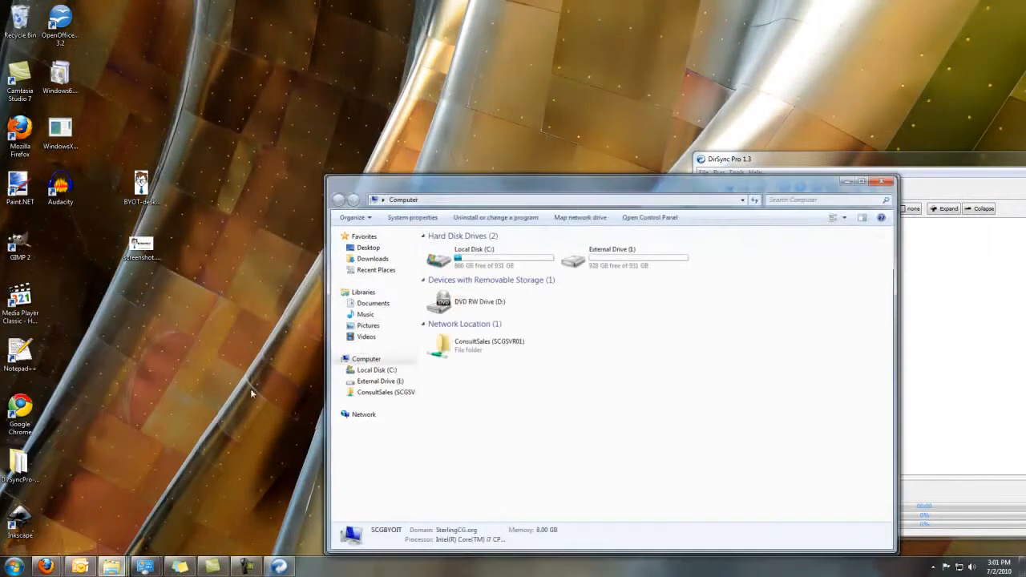
double_click(577, 258)
double_click(452, 247)
drag(425, 189, 789, 243)
drag(517, 195, 327, 253)
Move the BYOT-desktop and screenshot GIF images from the desktop into the Pictures library
click(244, 169)
drag(119, 136, 158, 271)
drag(149, 174, 337, 344)
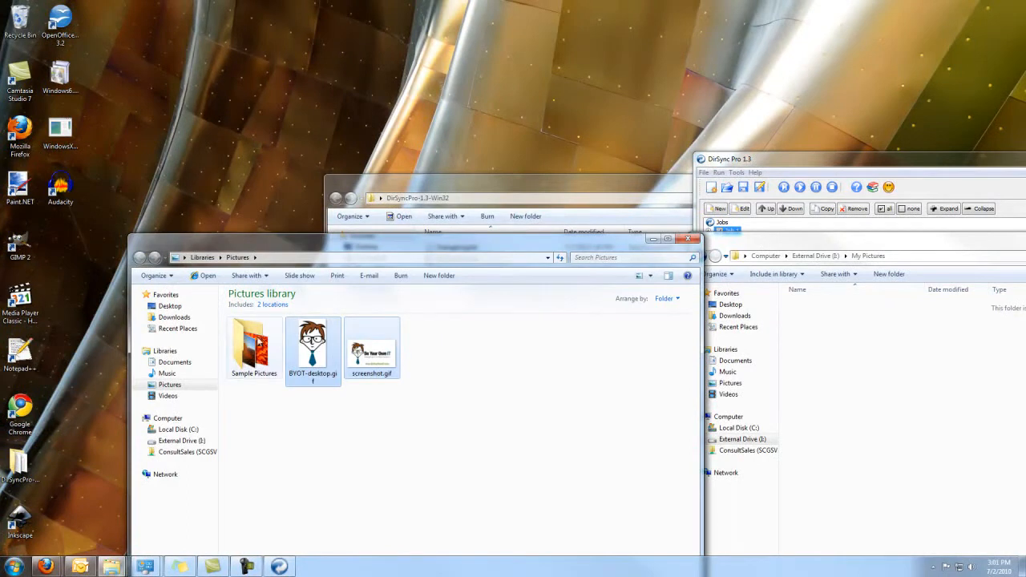
Run the Job 1 synchronization and check the My Pictures folder on the external drive for the copied files
drag(799, 159, 653, 81)
click(655, 108)
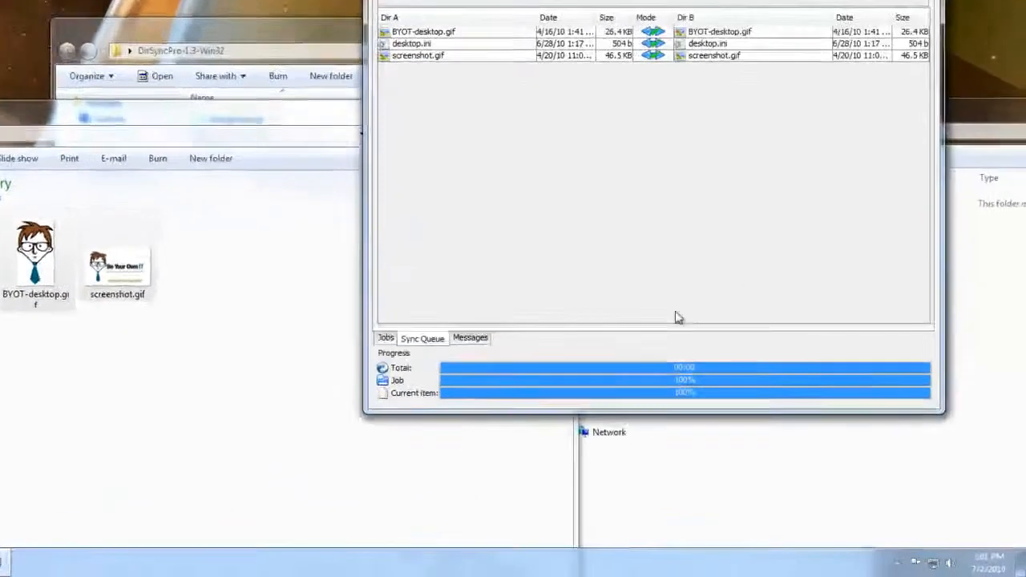
click(689, 512)
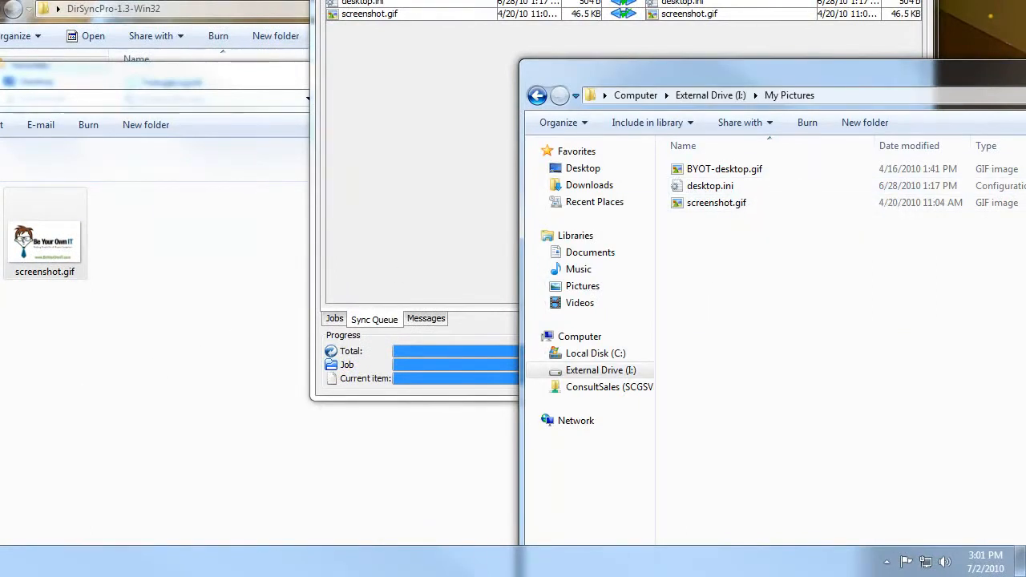
drag(745, 75, 495, 34)
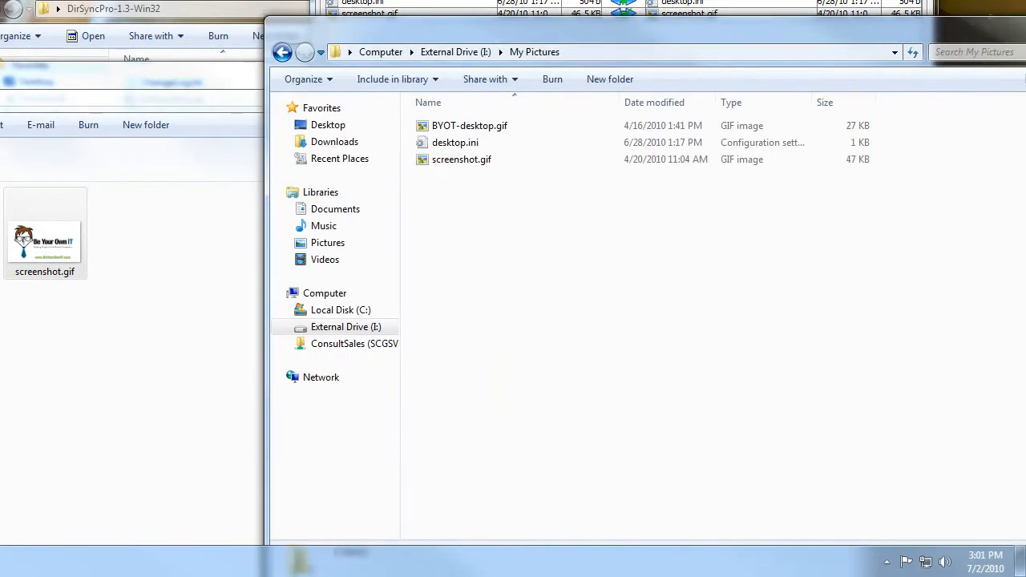
Add Windows6.1-KB958559-x64.msu to the Pictures library and sync it to My Pictures on the external drive
drag(2, 48, 164, 256)
key(alt+Tab)
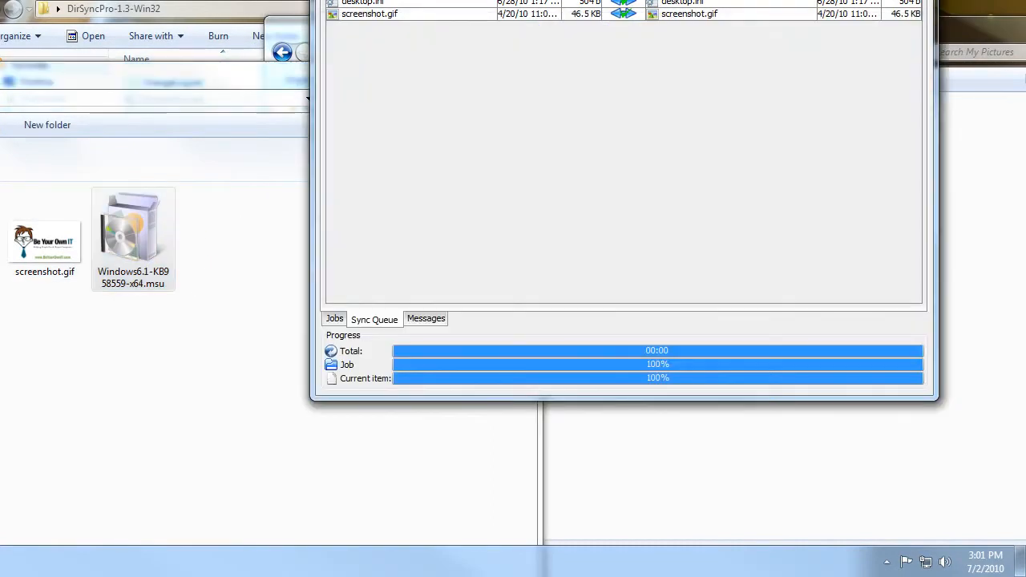
click(755, 520)
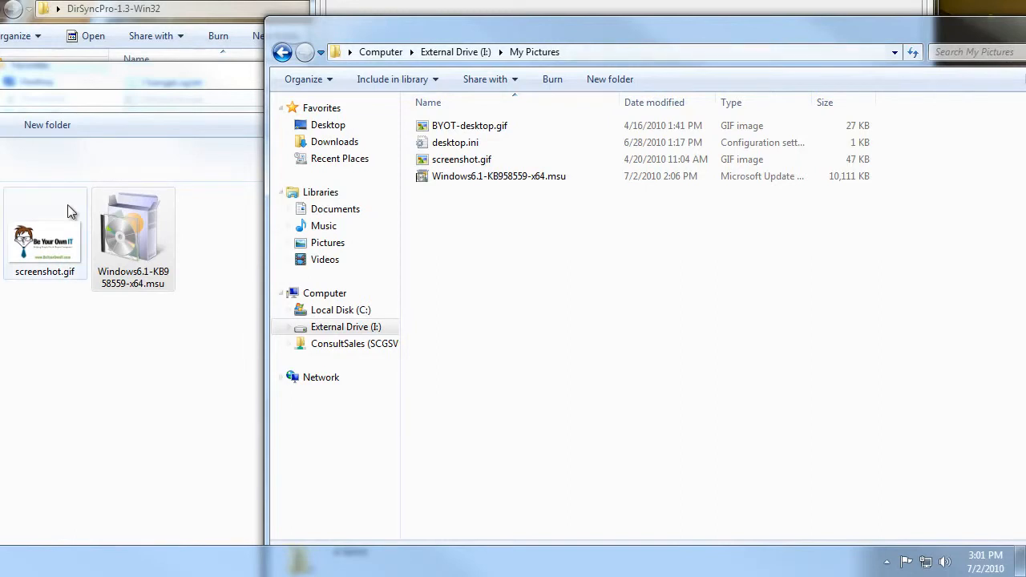
Remove Windows6.1-KB958559-x64.msu from the Pictures library, putting it back on the desktop
click(133, 234)
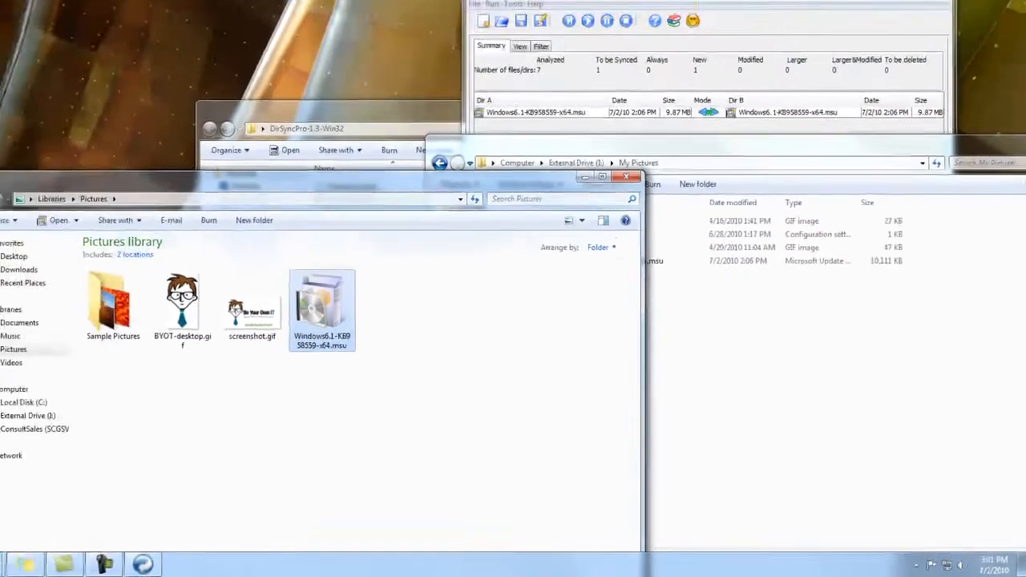
key(Delete)
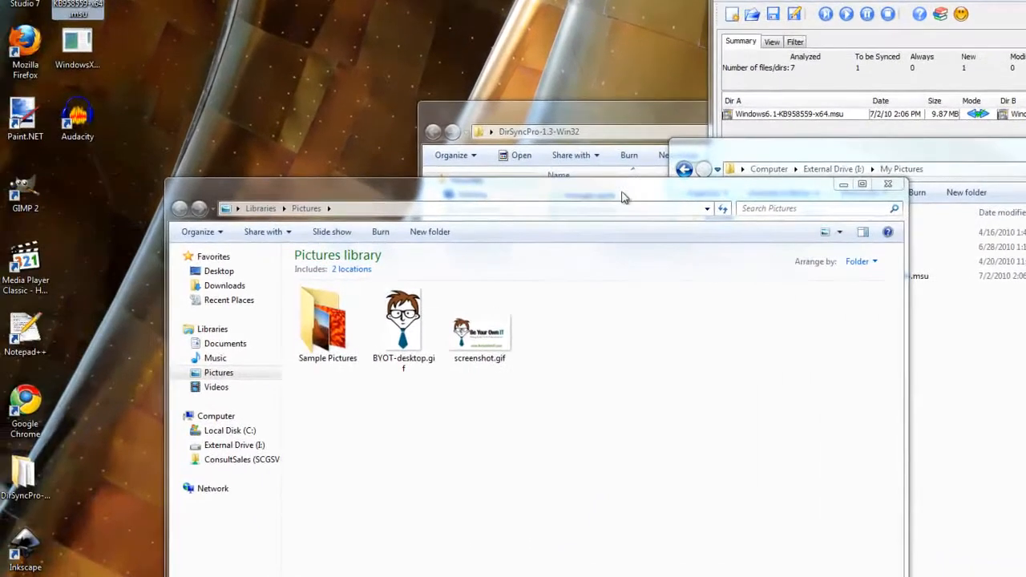
drag(408, 194, 393, 151)
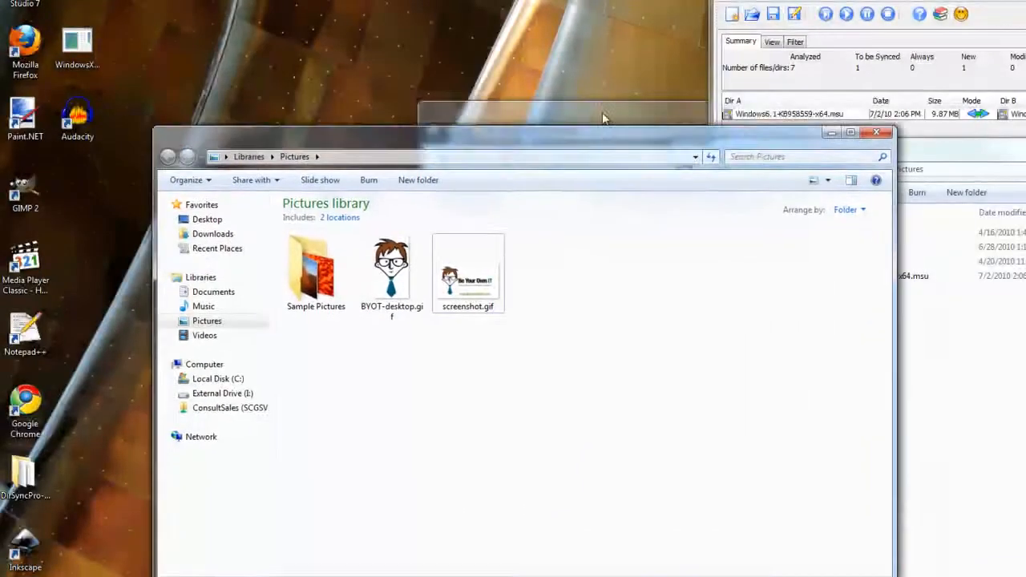
drag(604, 136, 606, 104)
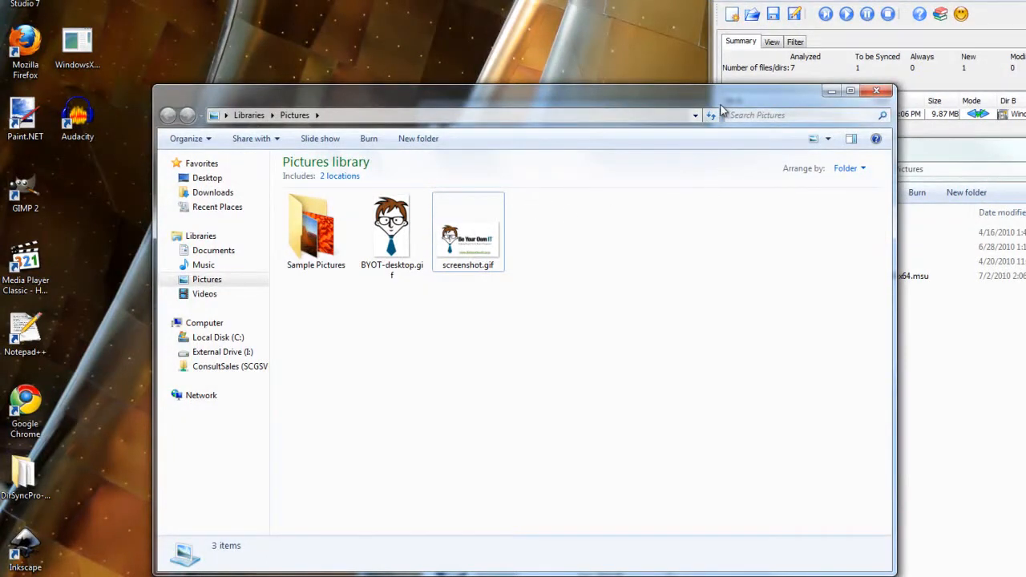
drag(719, 100, 691, 46)
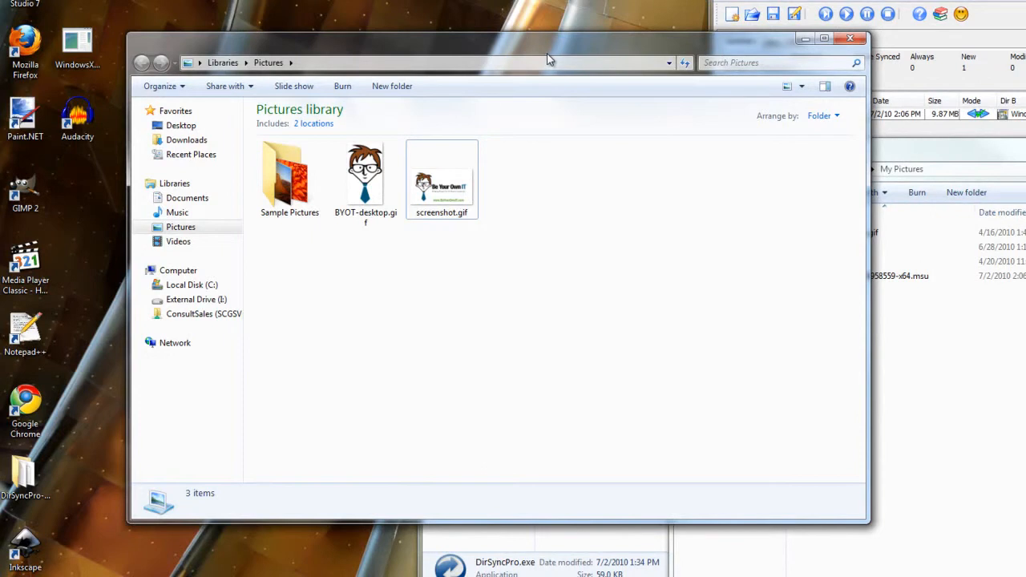
drag(492, 47, 520, 17)
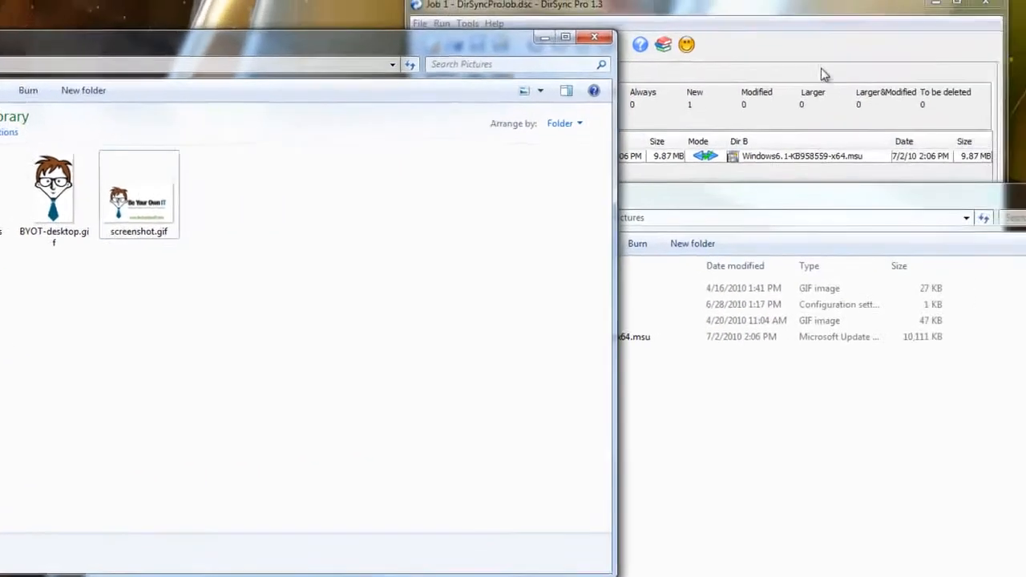
click(720, 30)
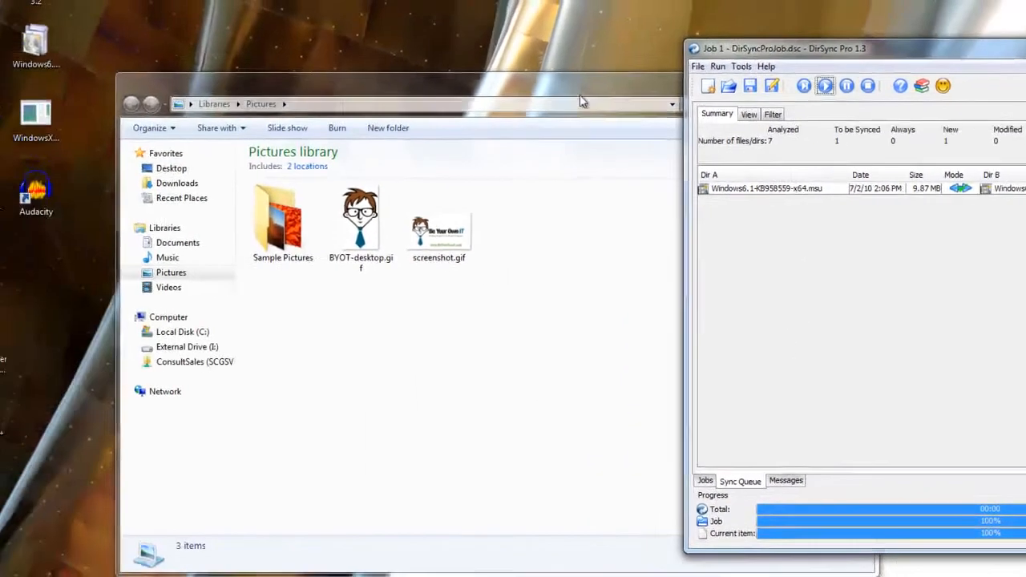
drag(326, 71, 310, 58)
drag(581, 86, 576, 50)
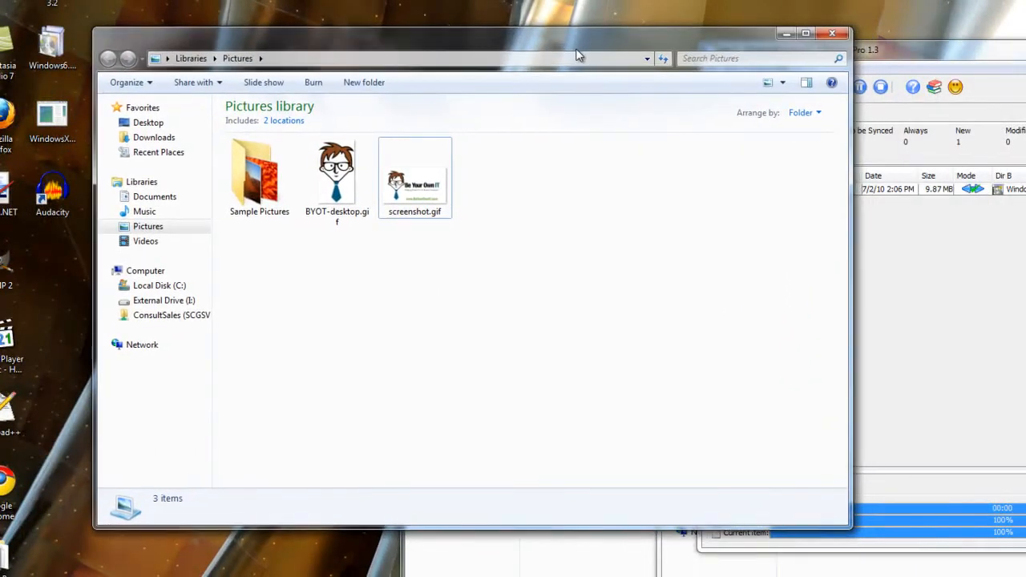